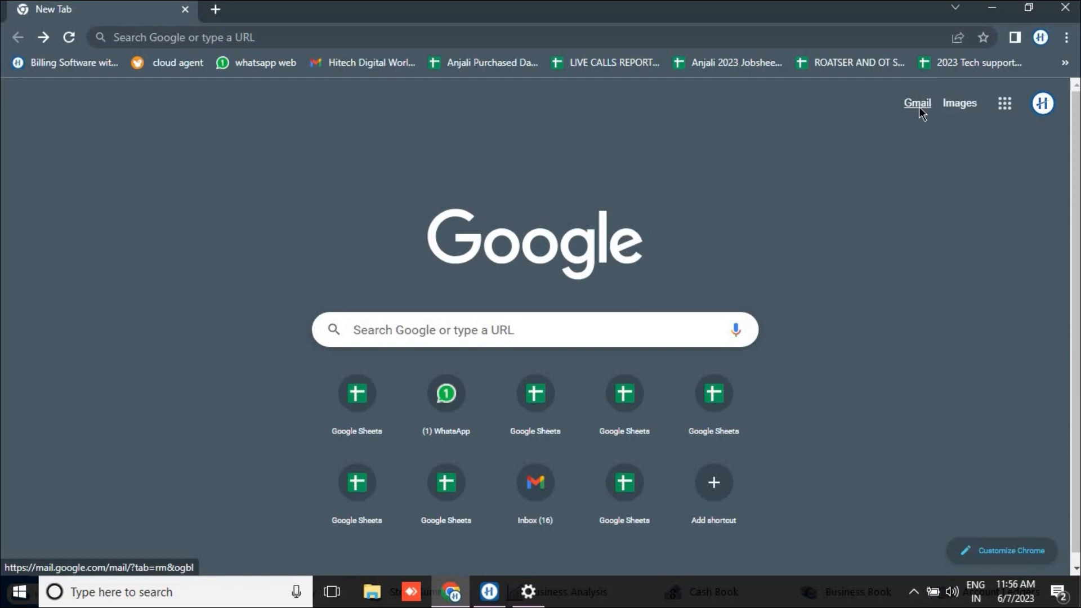
# Open Manage your Google Account from the profile avatar menu on the New Tab page
pyautogui.click(1043, 104)
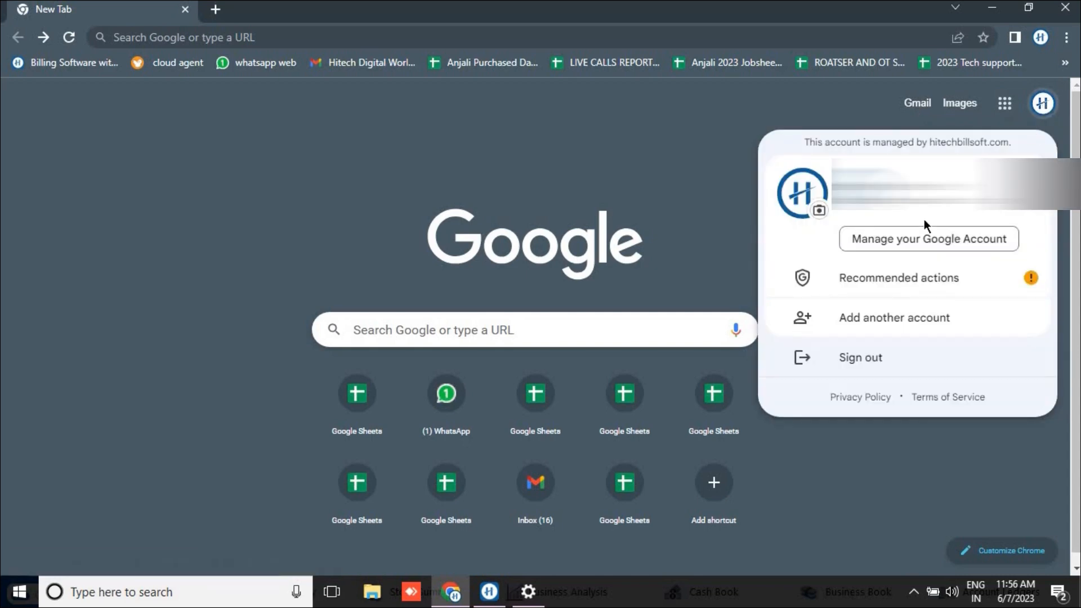
pyautogui.click(910, 240)
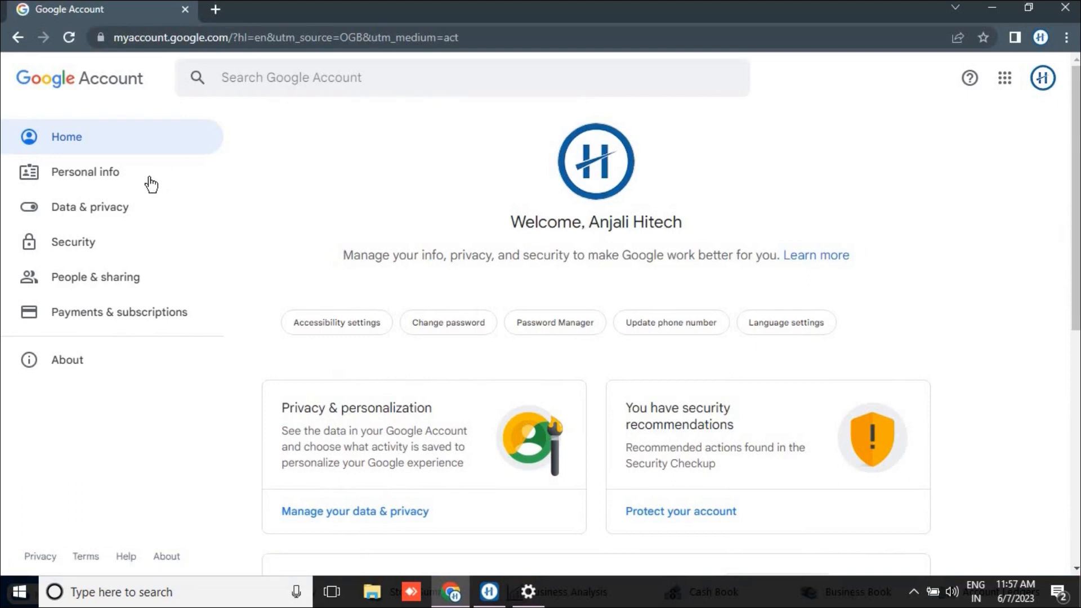
# Go to the account's Security settings and open the 2-Step Verification welcome page
pyautogui.click(59, 243)
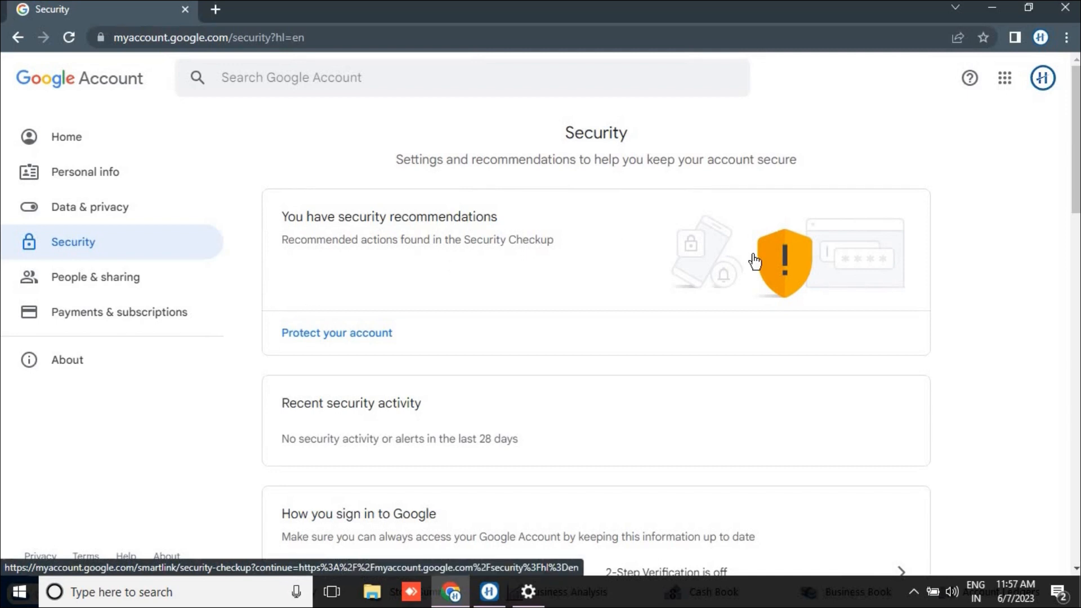
pyautogui.moveTo(1078, 194); pyautogui.dragTo(1077, 286)
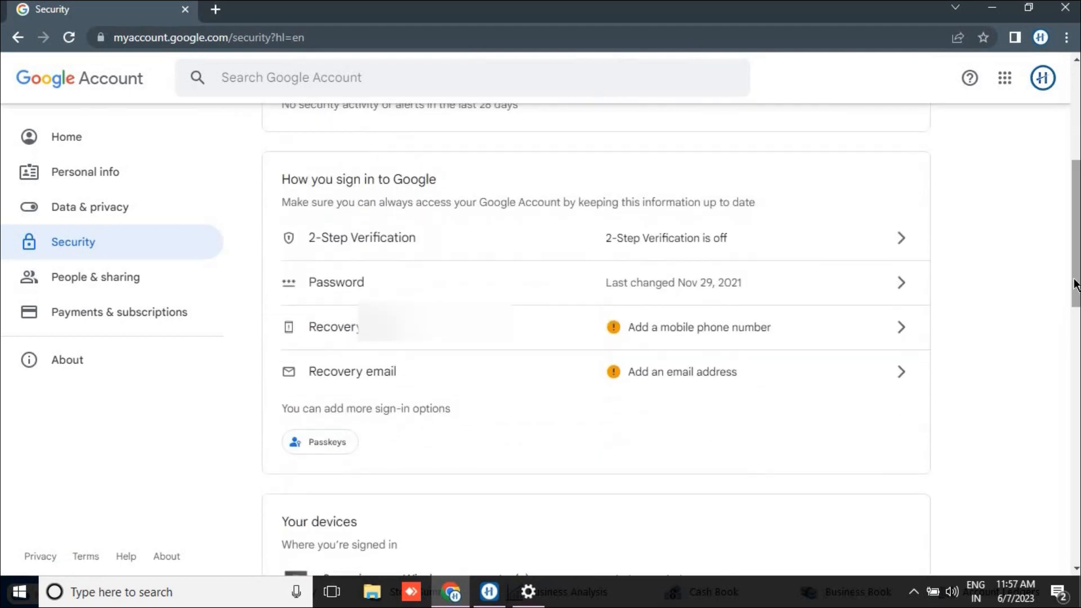
pyautogui.click(908, 237)
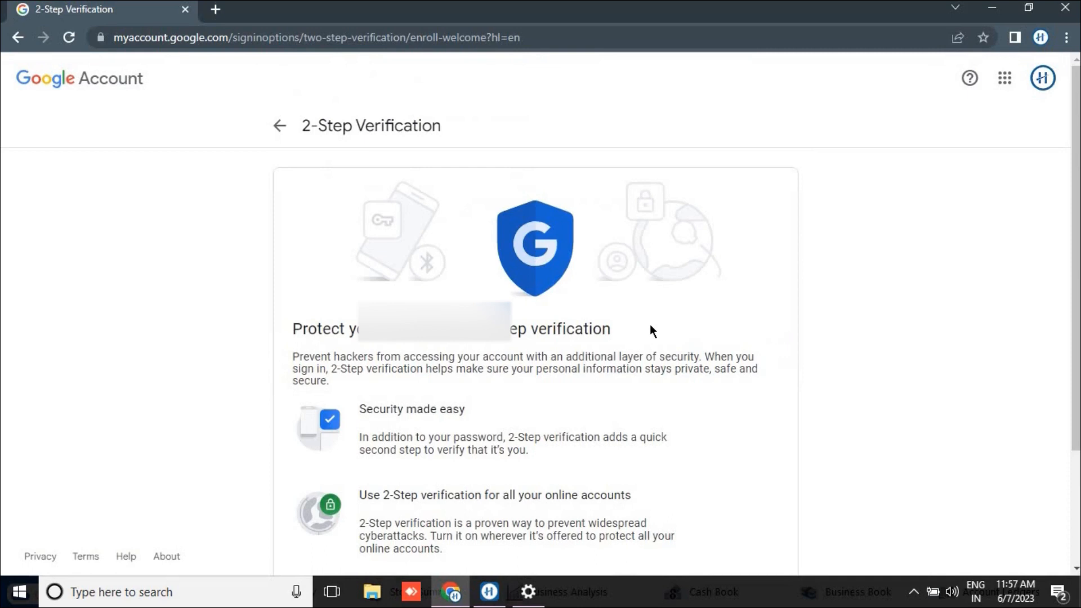
pyautogui.scroll(-3, 1077, 338)
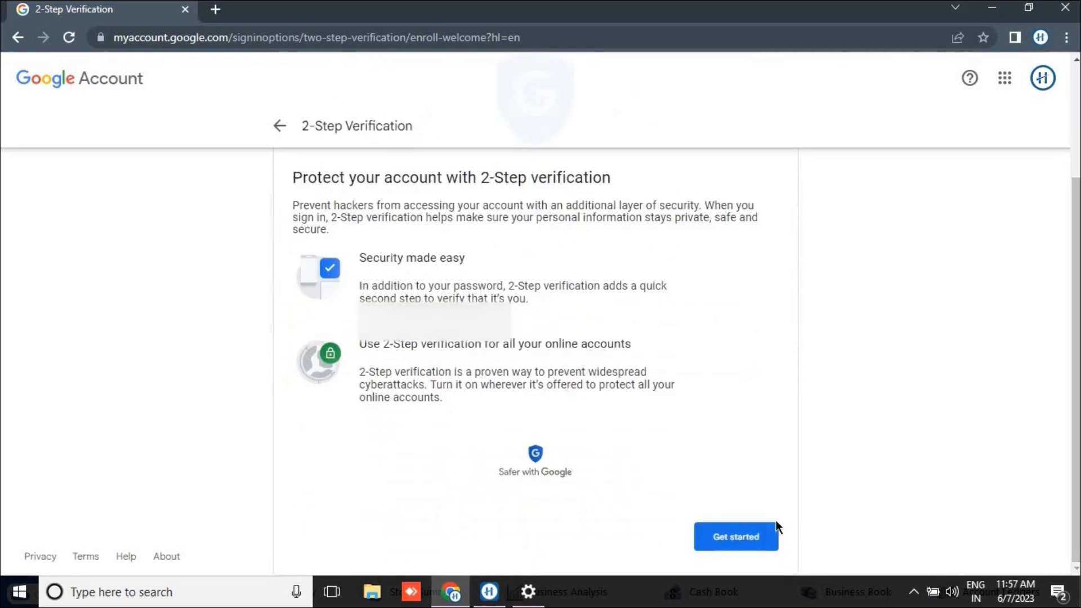
# Begin 2-Step Verification with phone prompts and send a code to the backup phone number
pyautogui.click(744, 541)
pyautogui.scroll(-2, 978, 420)
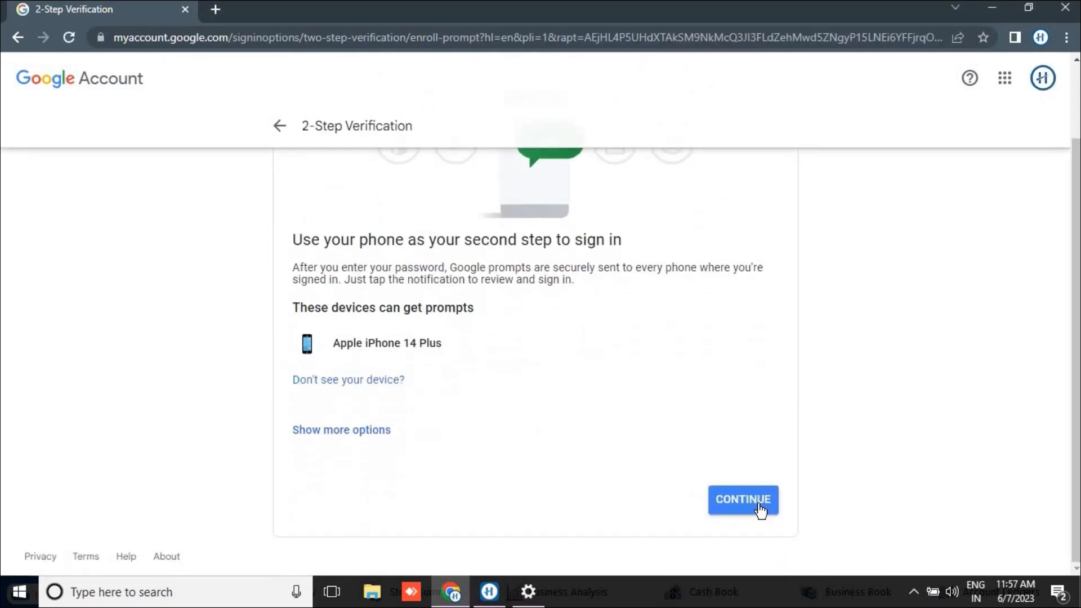
pyautogui.click(760, 510)
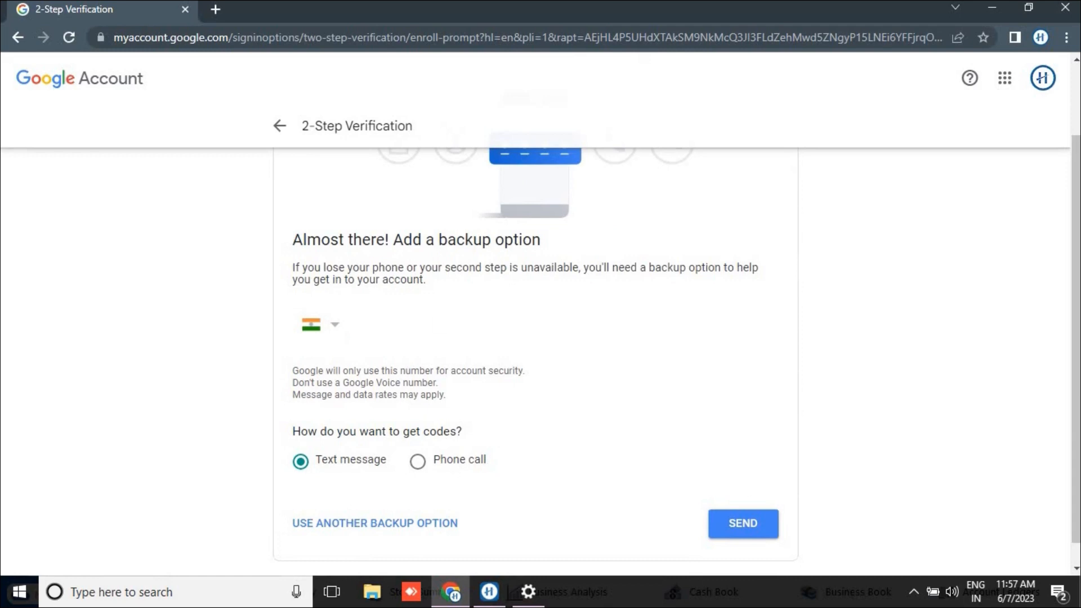
pyautogui.write('??????')
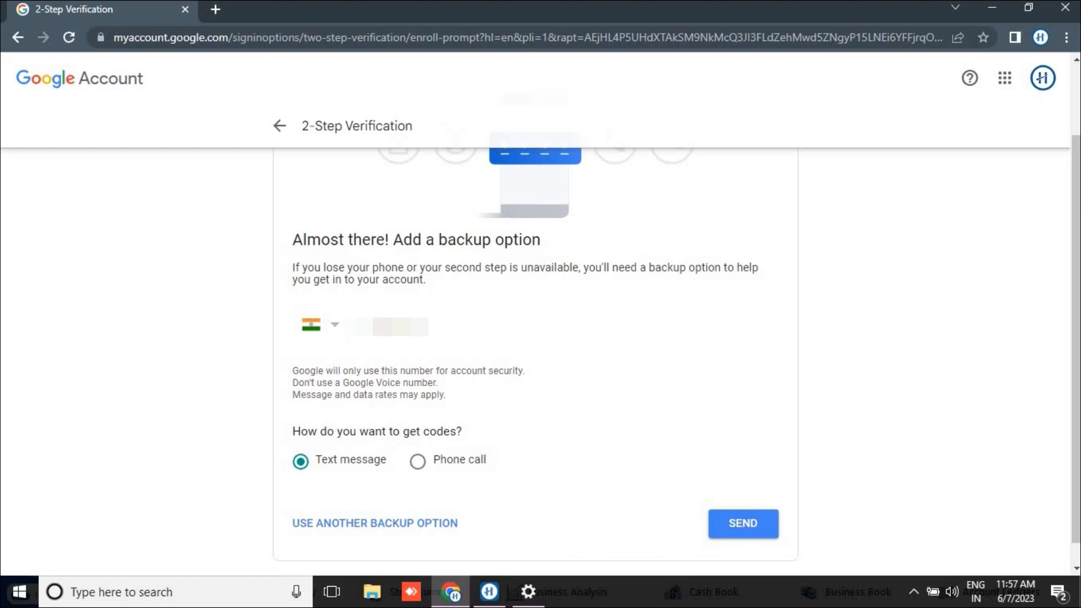
pyautogui.click(726, 528)
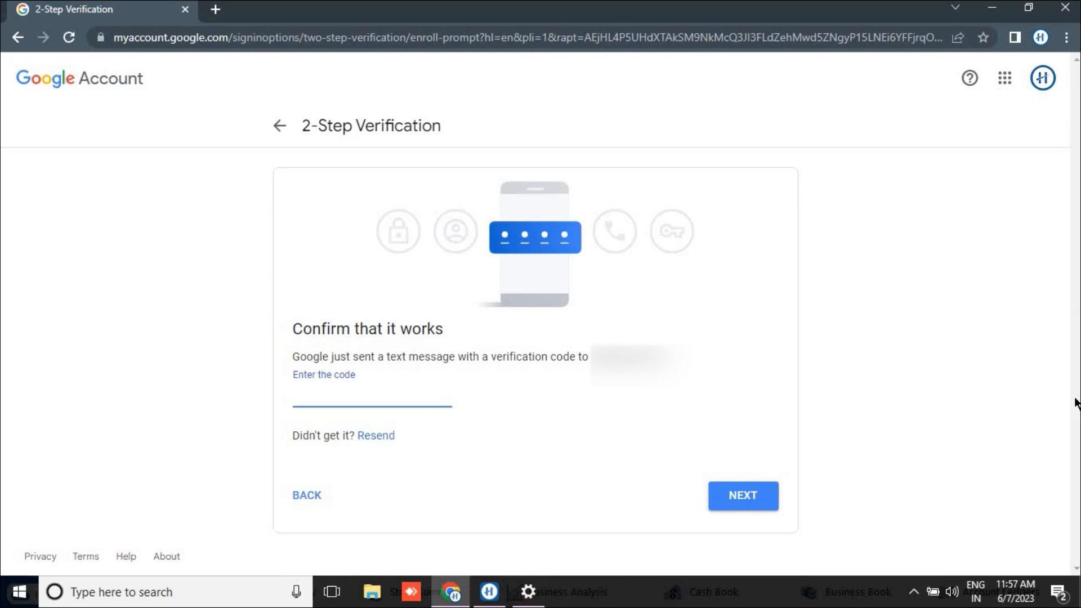
# Enter the SMS verification code and turn on 2-Step Verification
pyautogui.click(750, 502)
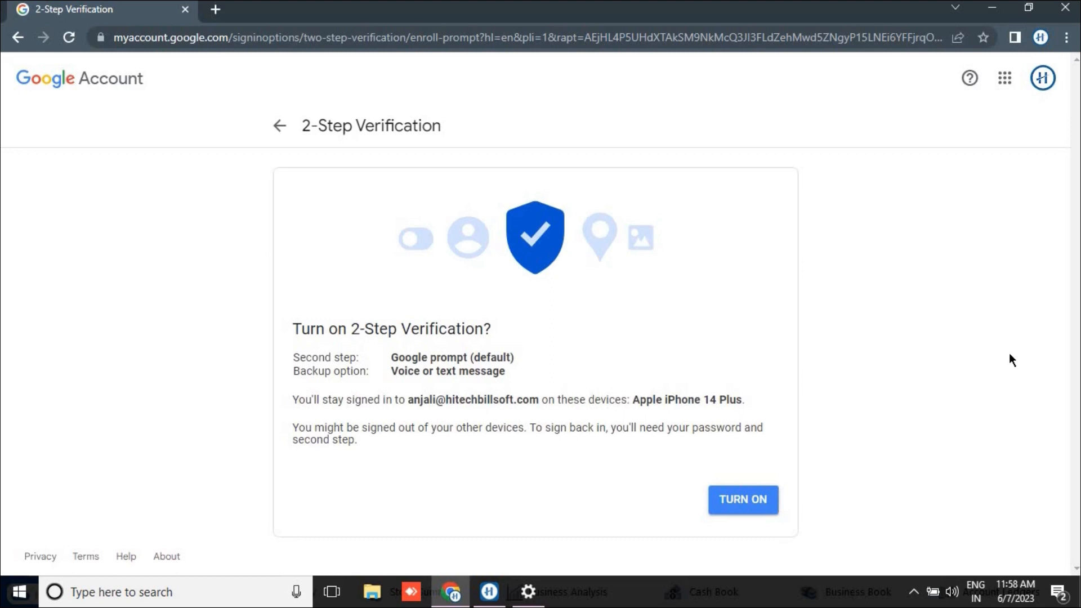
pyautogui.click(728, 507)
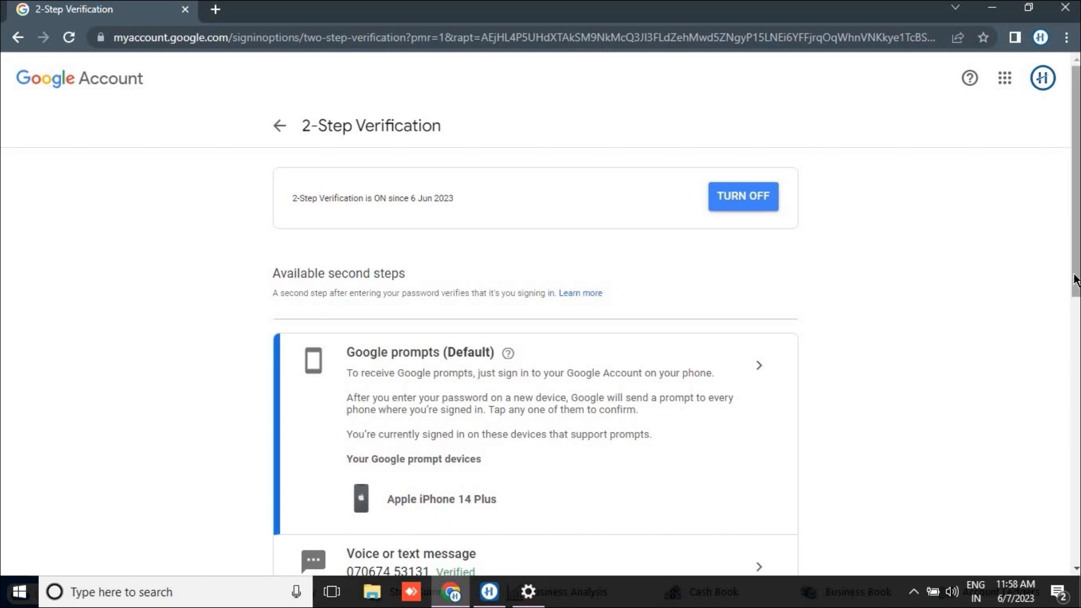
# Reopen Google Account management and search the settings to reach the App passwords page
pyautogui.click(1043, 77)
pyautogui.click(862, 221)
pyautogui.click(76, 242)
pyautogui.click(346, 85)
pyautogui.write('App passwo')
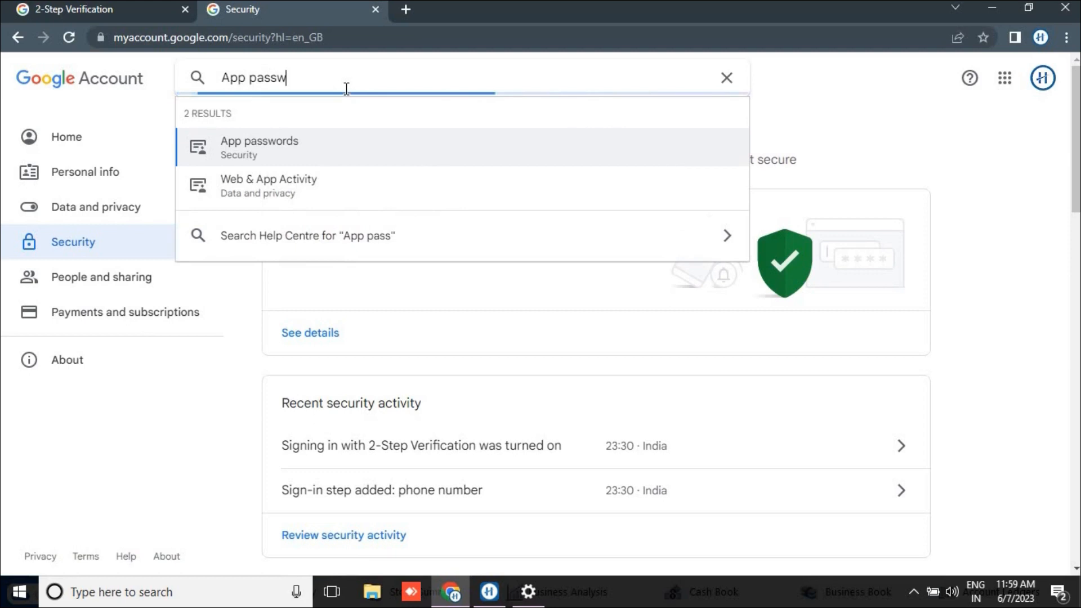
pyautogui.click(324, 149)
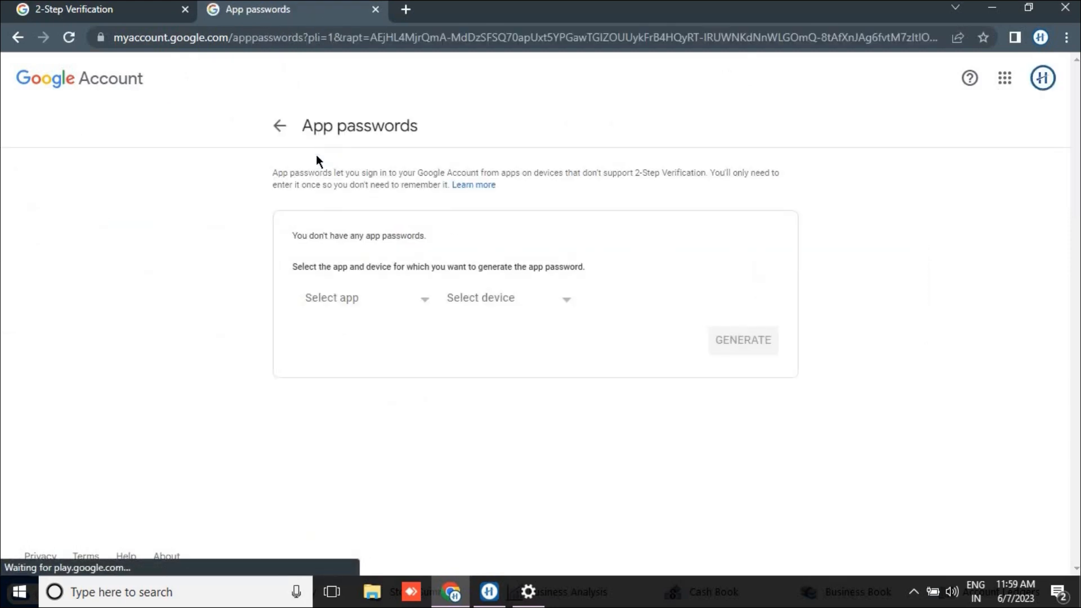
# Generate a custom-named app password called 'Hitech' and close the notice
pyautogui.click(423, 307)
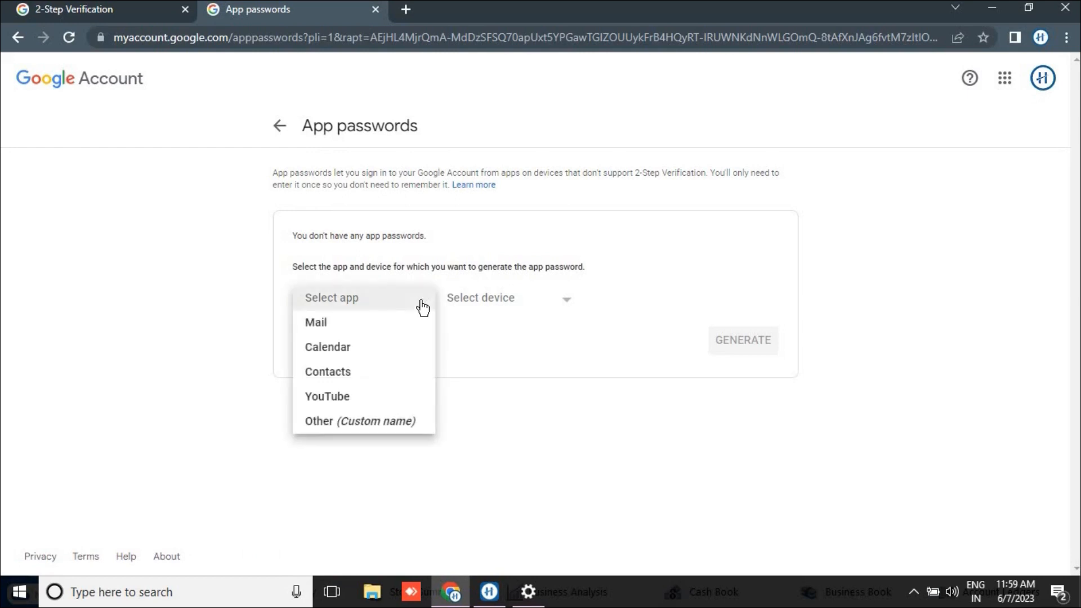
pyautogui.click(340, 422)
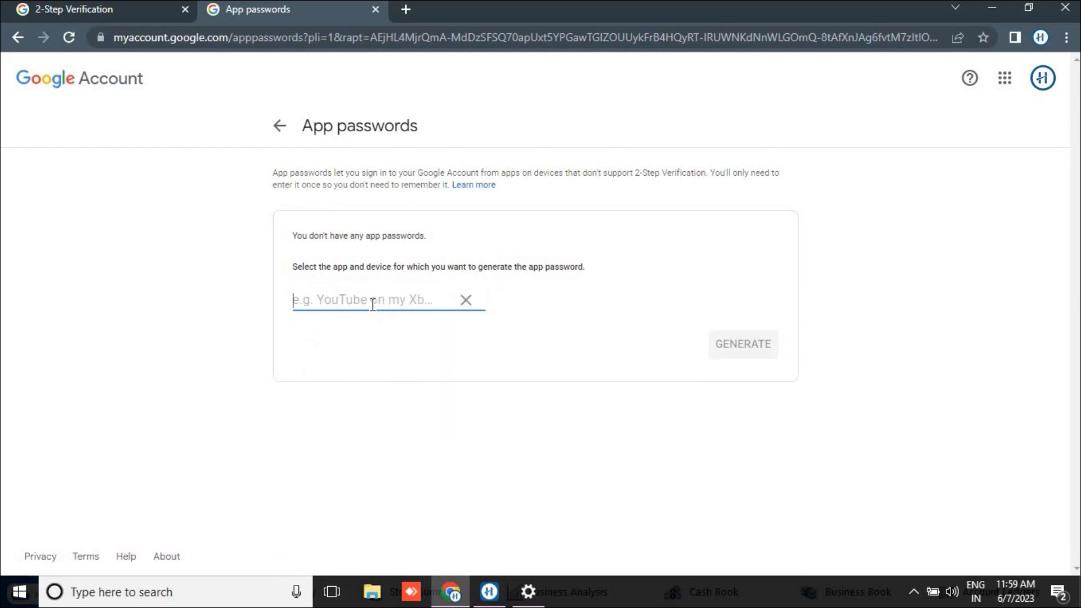
pyautogui.write('H')
pyautogui.press('BackSpace')
pyautogui.write('H')
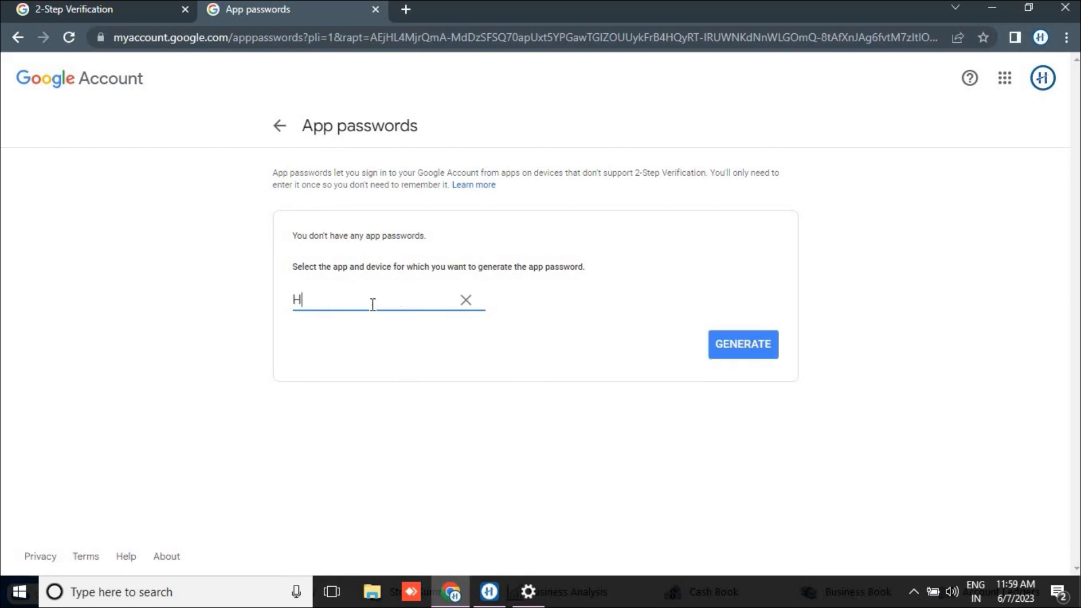
pyautogui.write('itech')
pyautogui.click(736, 350)
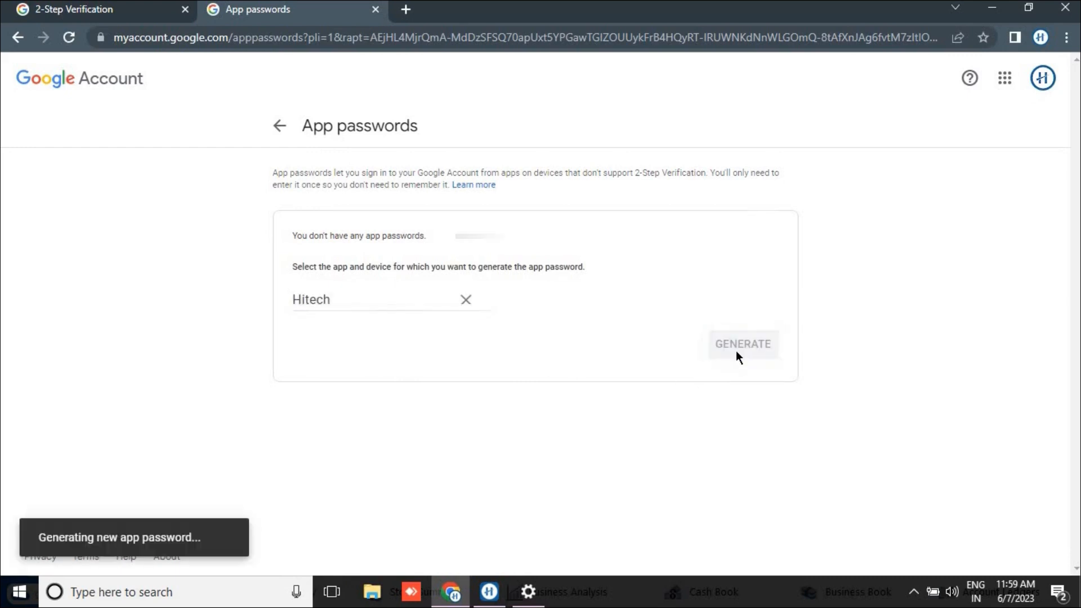
pyautogui.doubleClick(360, 375)
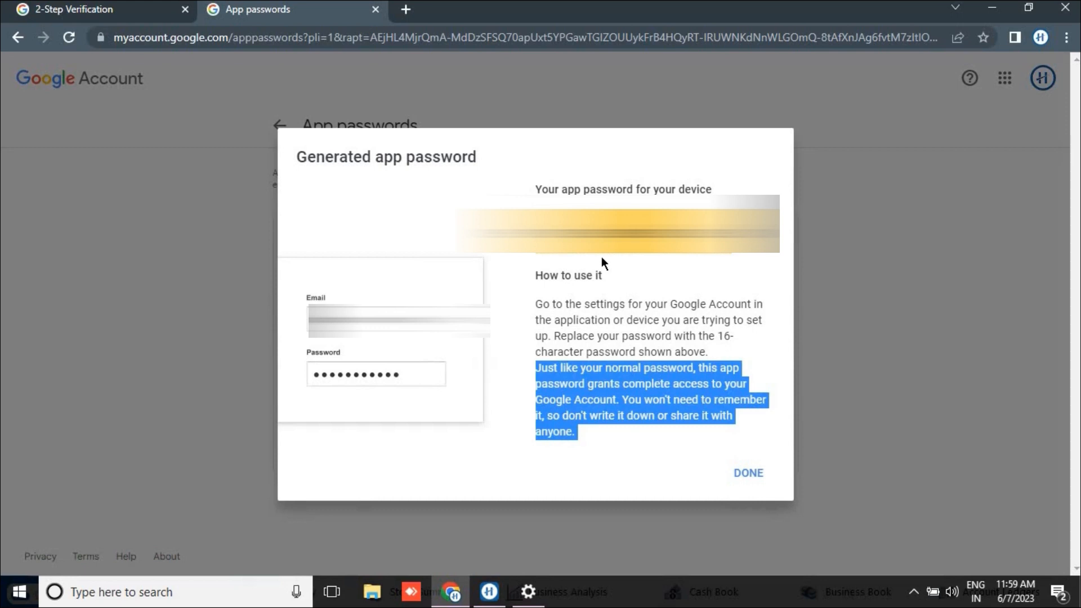
pyautogui.click(360, 371)
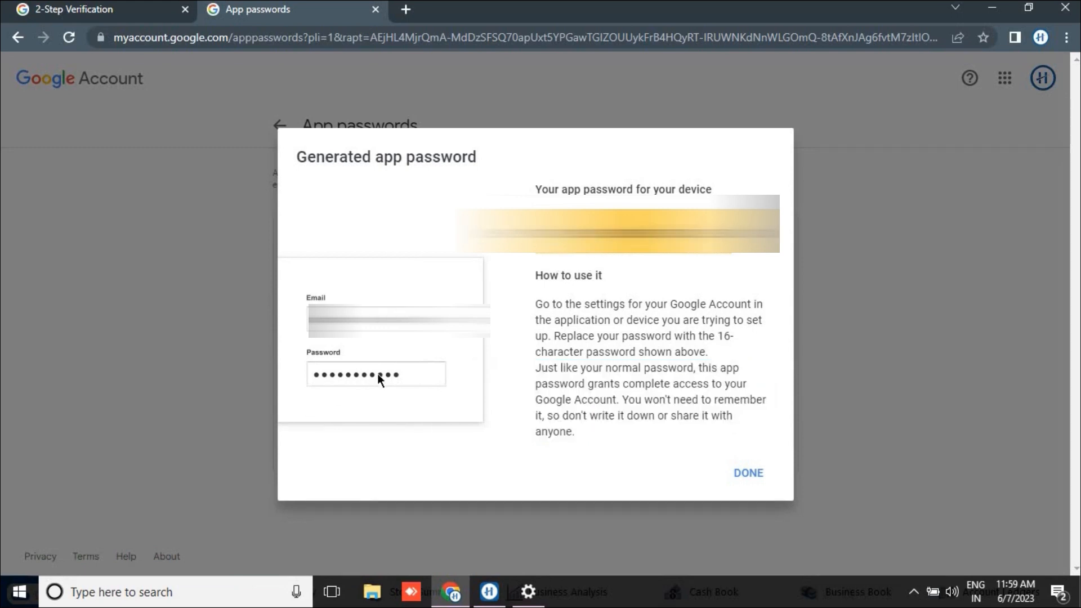
pyautogui.click(735, 477)
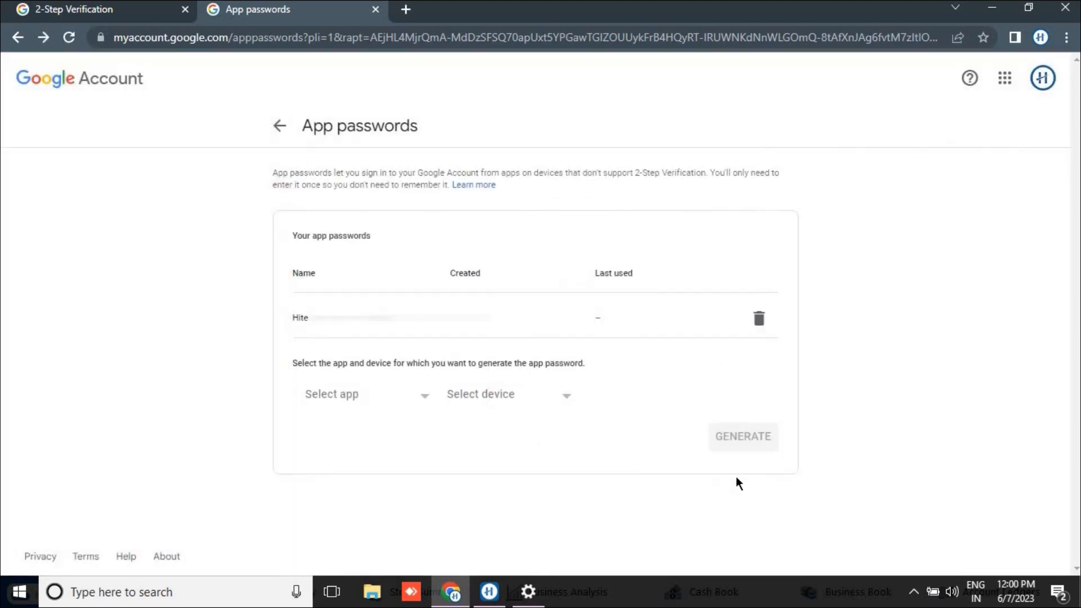
# In BillSoft's Application Settings, open the email gateway settings and select Gmail
pyautogui.click(490, 592)
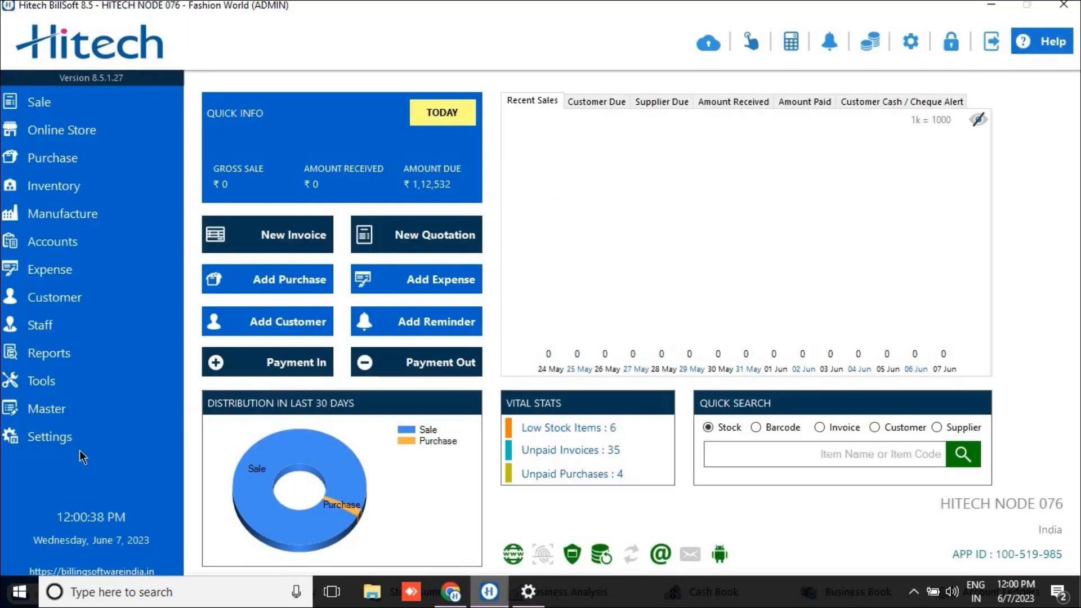
pyautogui.click(79, 449)
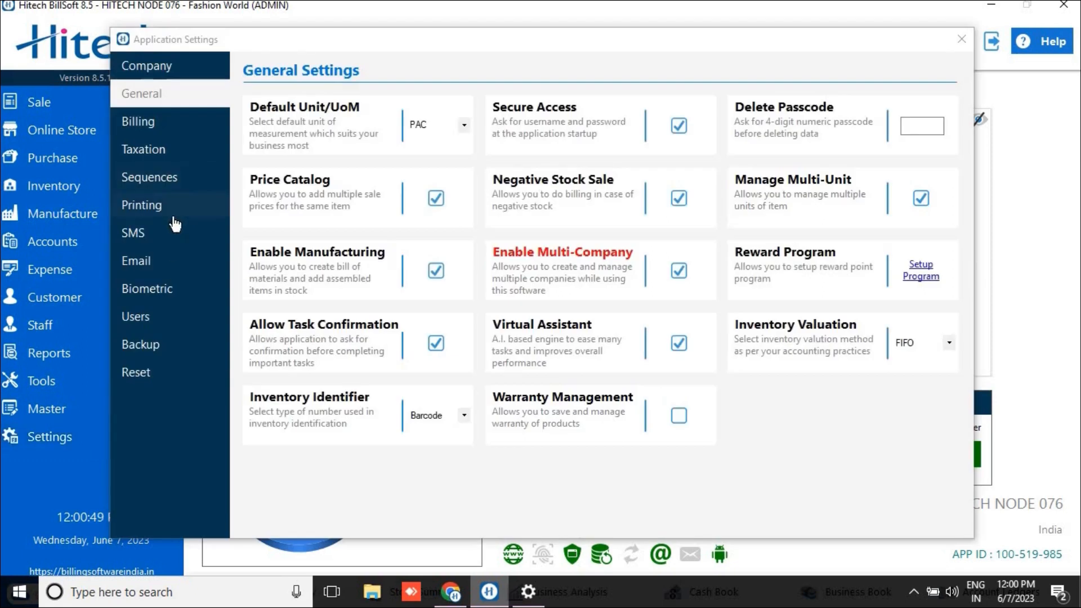
pyautogui.click(149, 263)
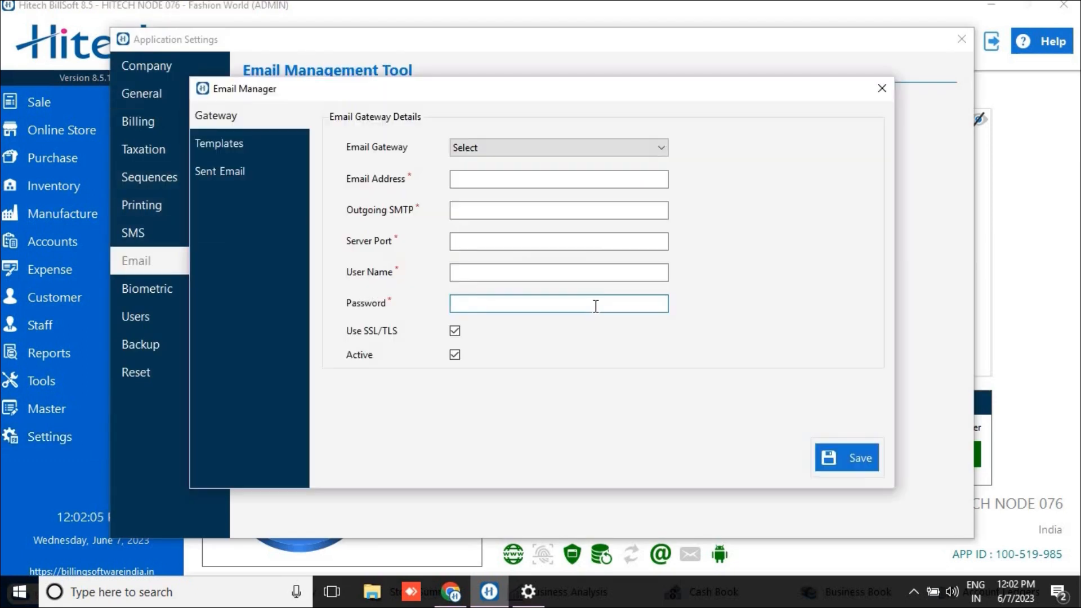
pyautogui.click(601, 147)
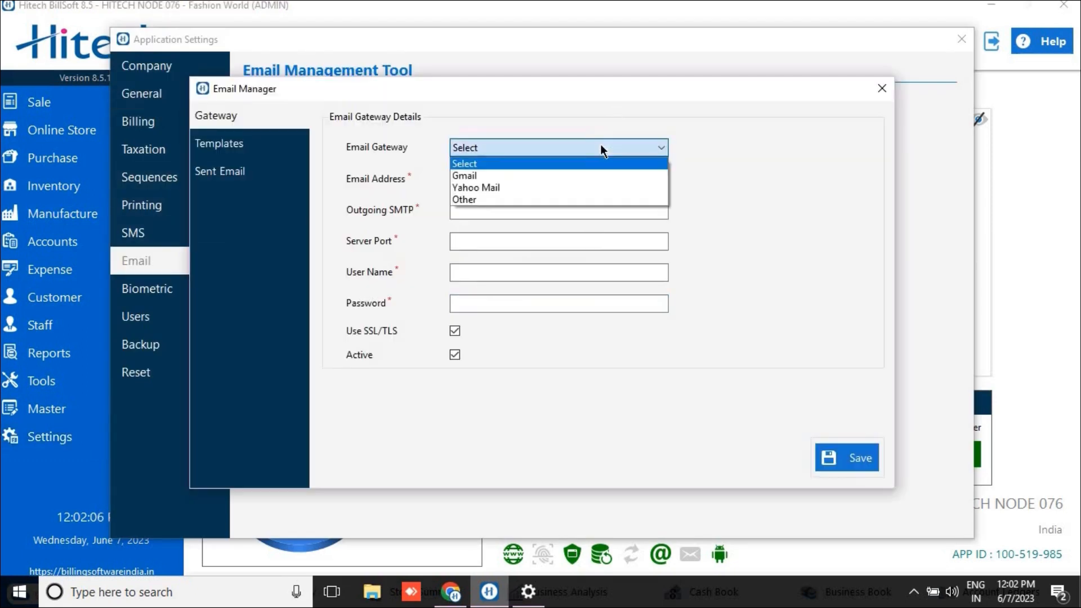
pyautogui.click(550, 176)
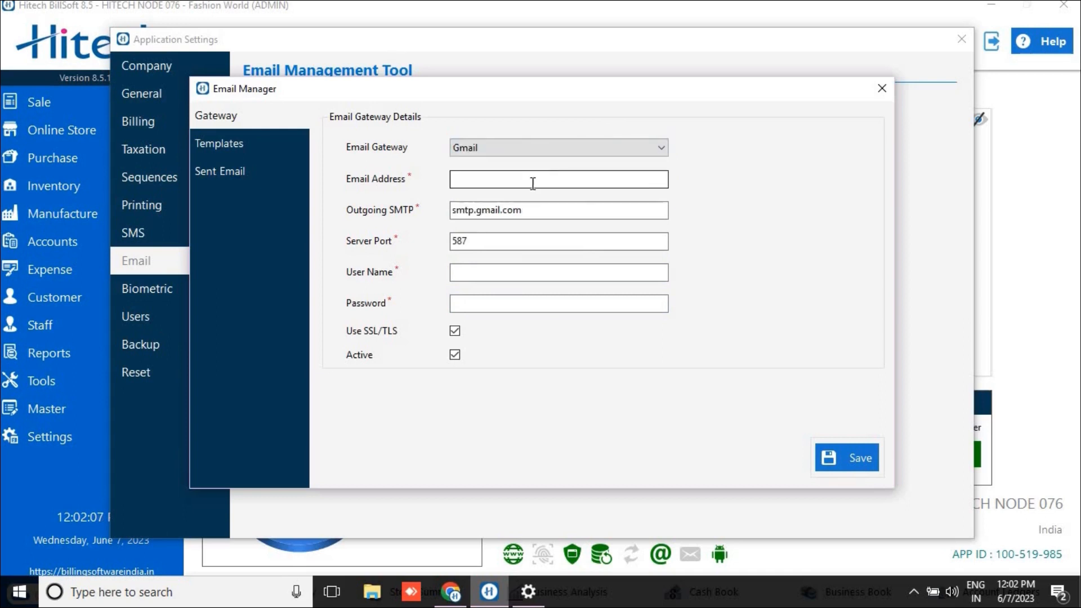
# Enter the Gmail sender address, paste the app password, fill the user name, and save
pyautogui.click(525, 181)
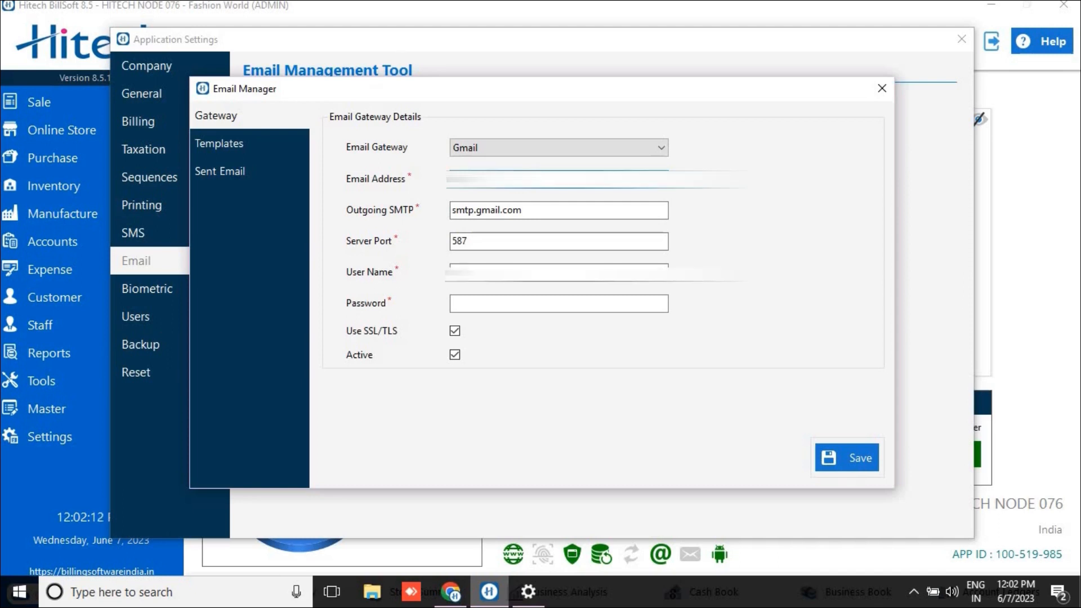
pyautogui.write('@gmail.com')
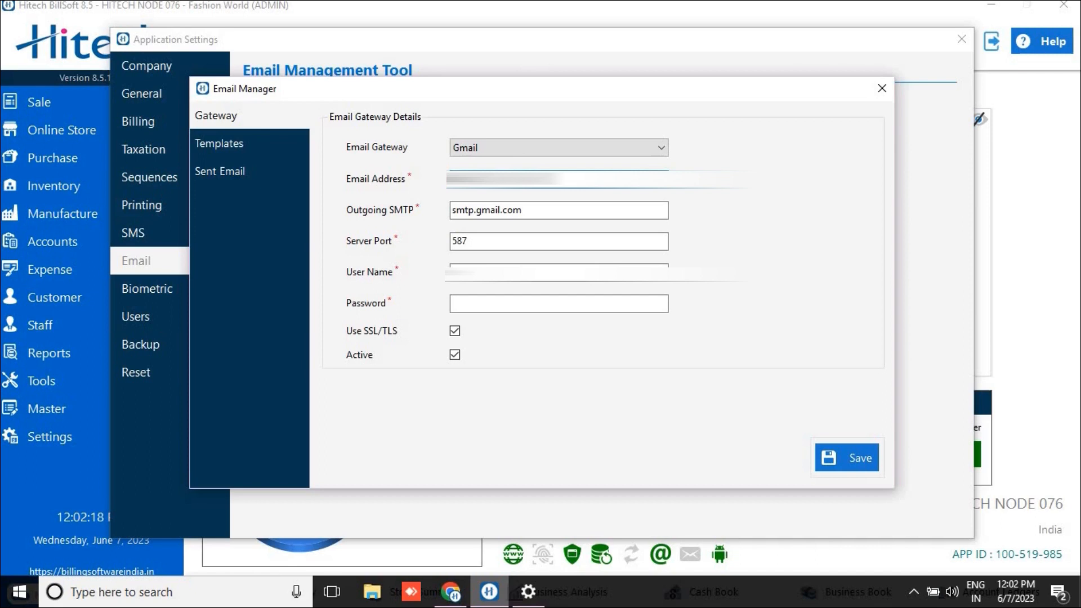
pyautogui.click(471, 304)
pyautogui.hotkey('ctrl', 'v')
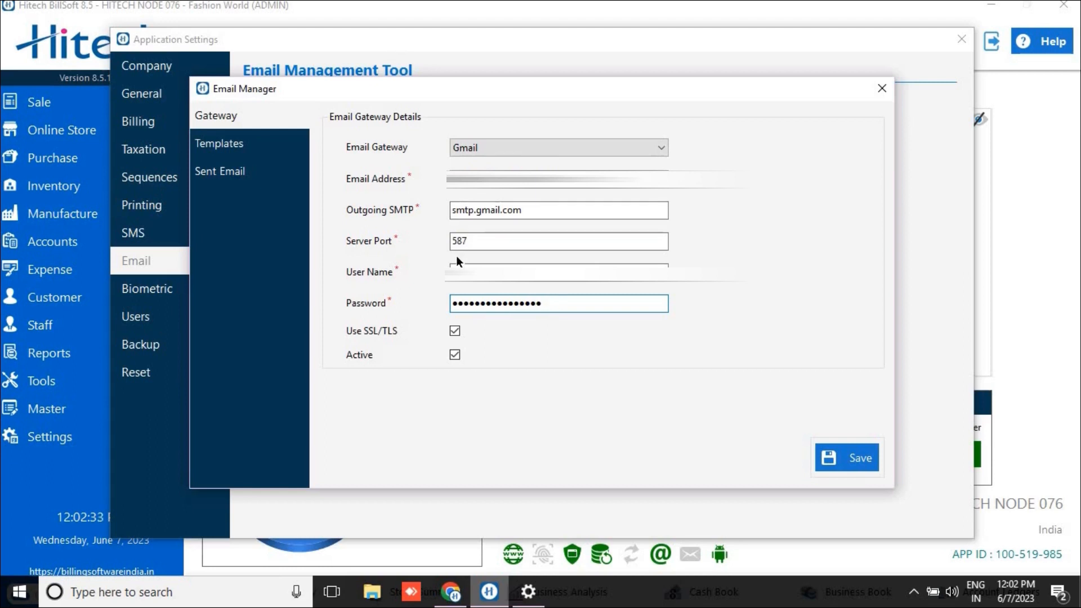
pyautogui.click(465, 267)
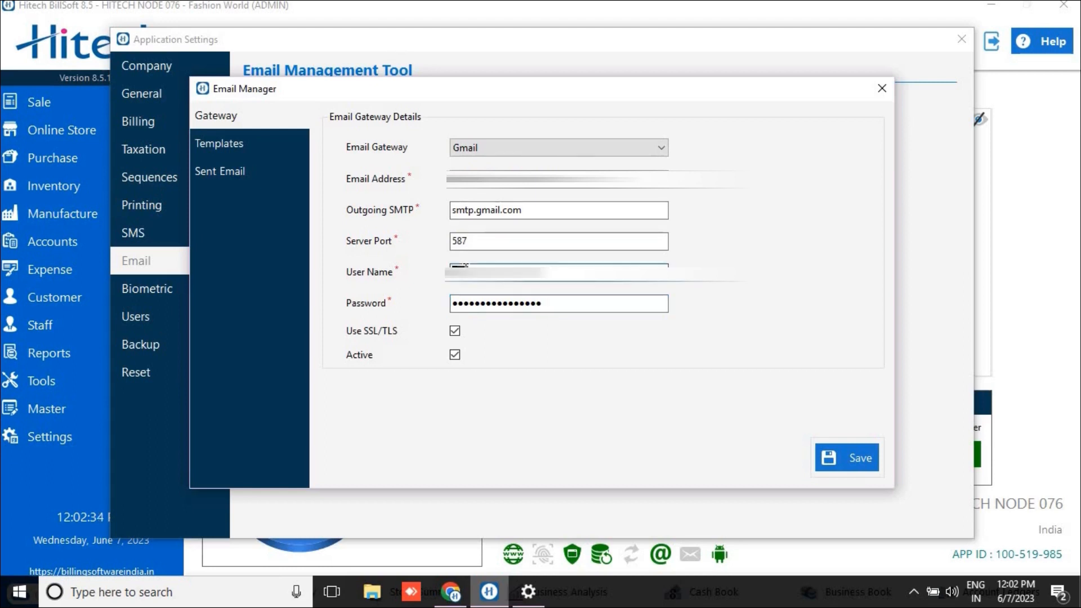
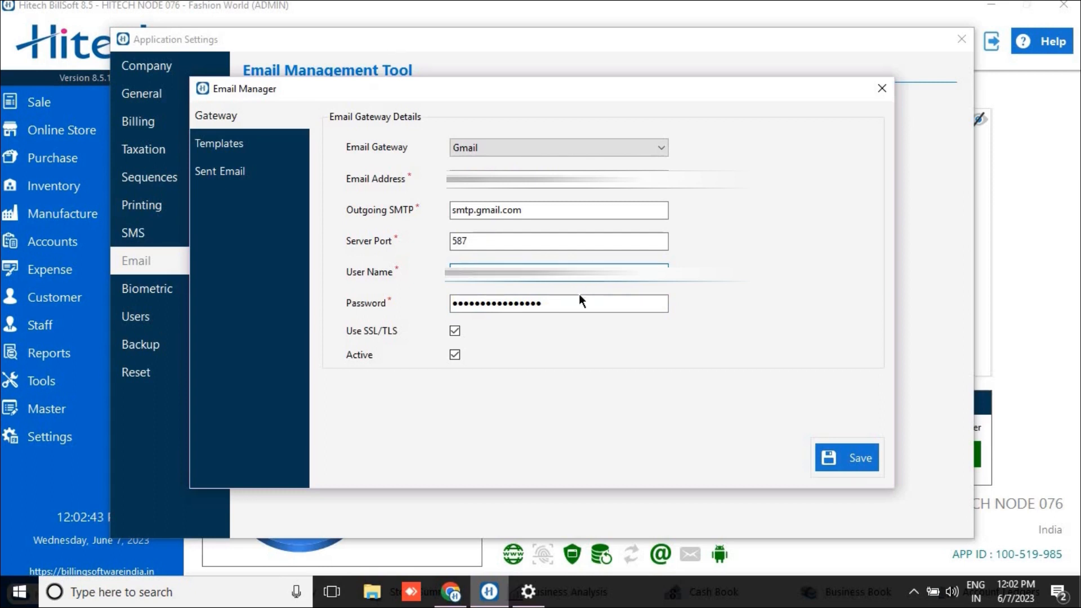
pyautogui.click(847, 457)
pyautogui.click(544, 354)
pyautogui.click(604, 347)
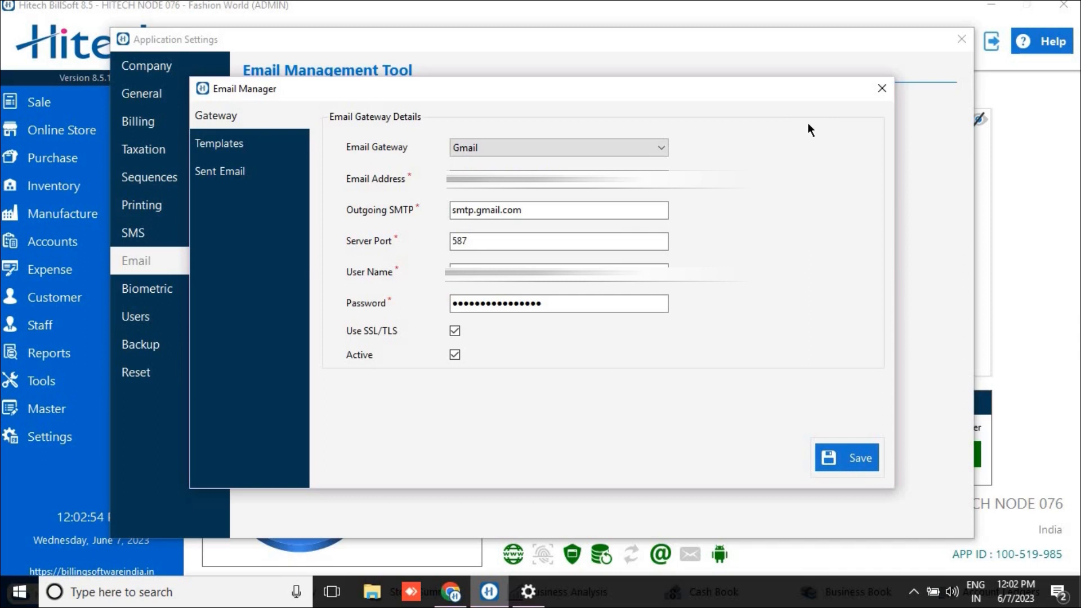
# Close the Email Manager and Application Settings, then open Sale > Search and Manage Invoices
pyautogui.click(874, 94)
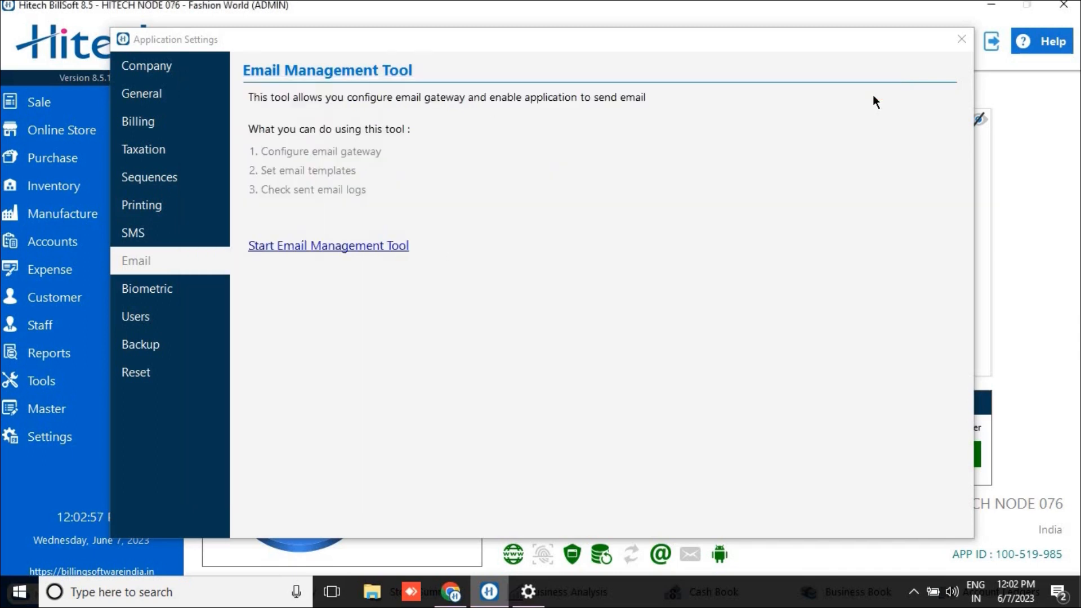
pyautogui.click(967, 39)
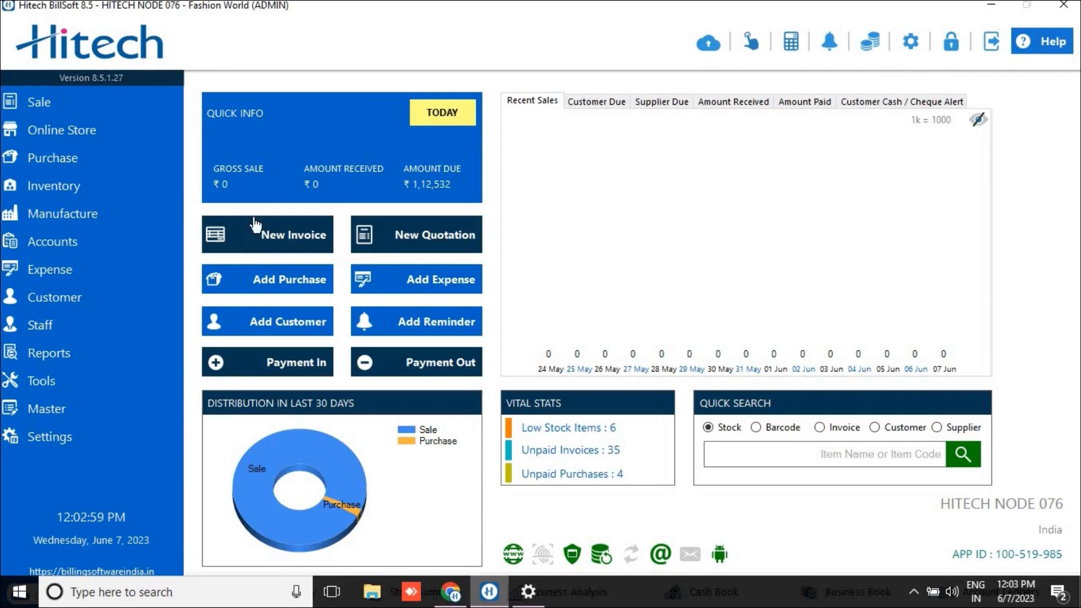
pyautogui.click(79, 102)
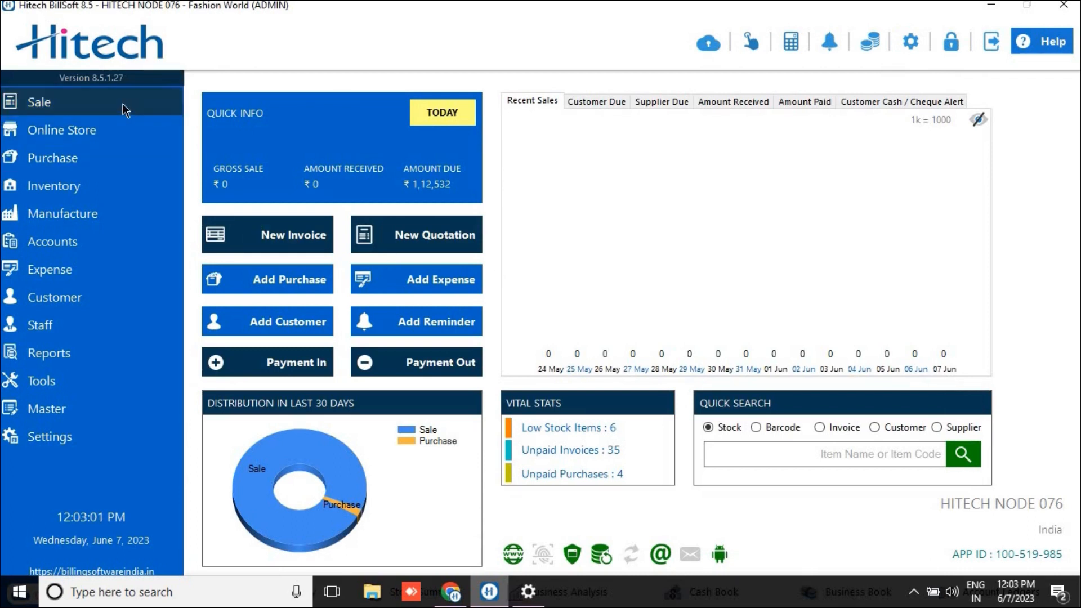
pyautogui.moveTo(315, 100)
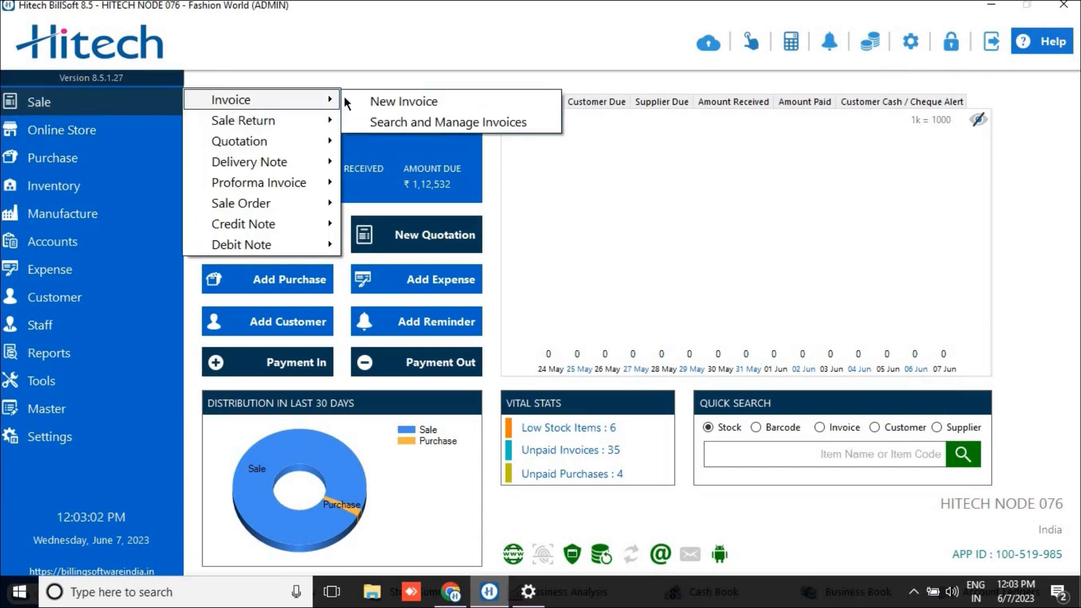
pyautogui.click(374, 123)
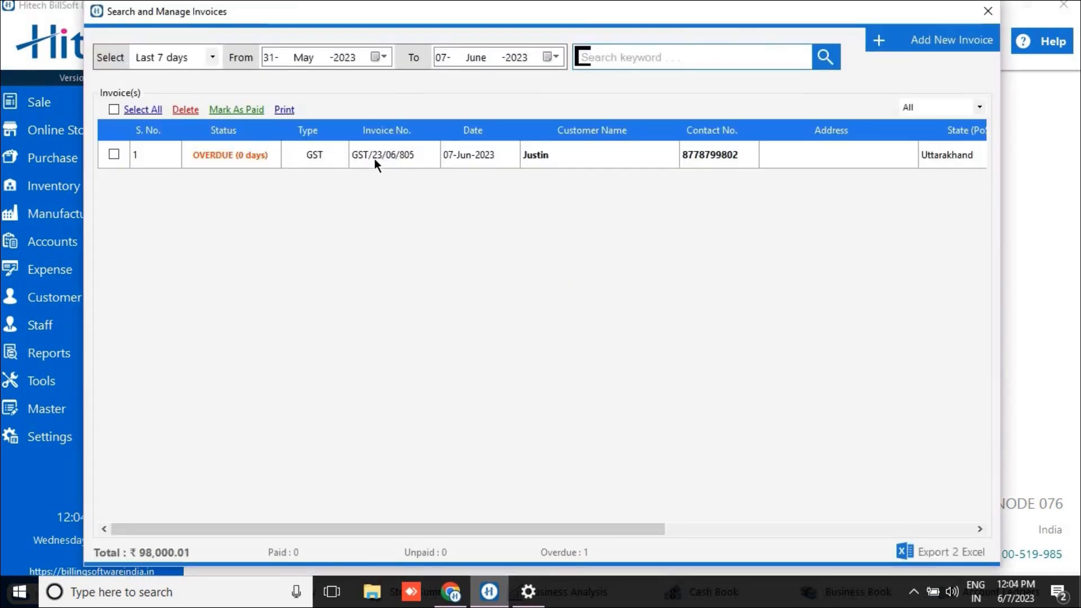
# Open the print, export and email view for invoice GST/23/06/805
pyautogui.click(374, 159)
pyautogui.rightClick(374, 159)
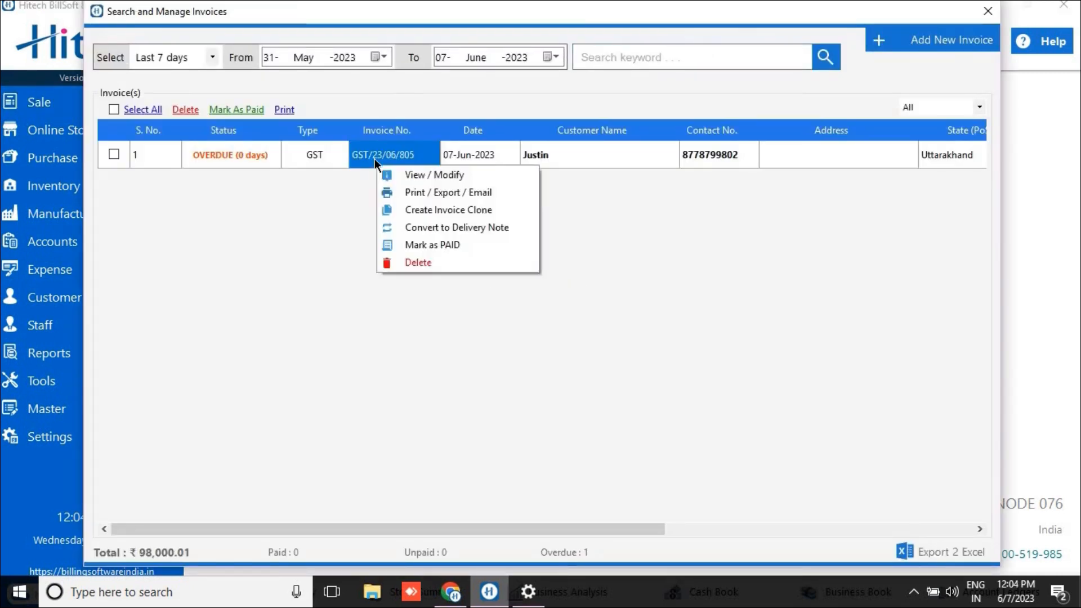
pyautogui.click(380, 197)
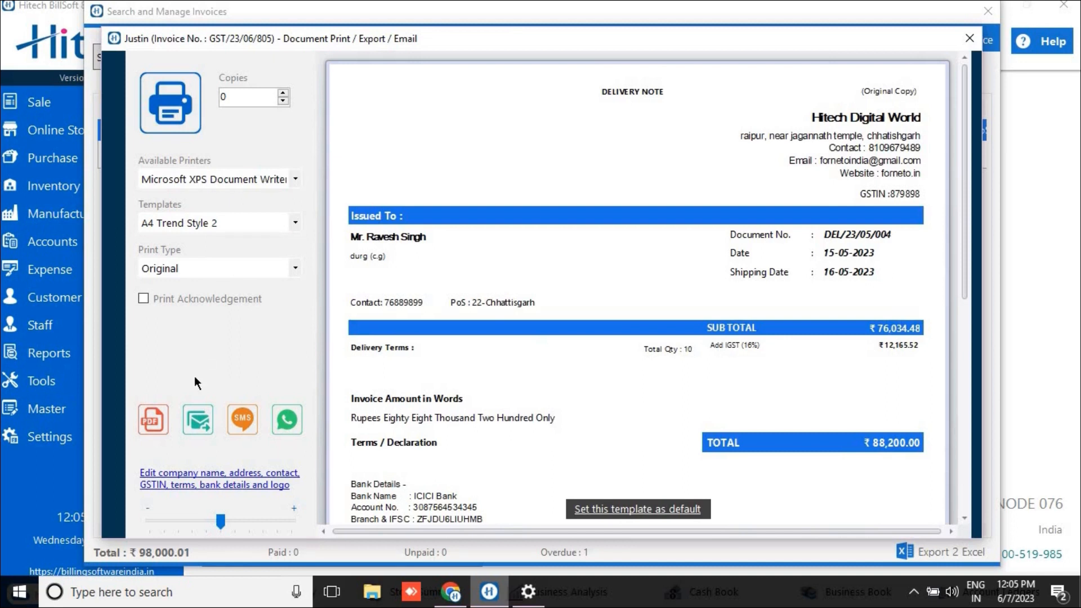
# Start emailing the invoice PDF, entering the customer's e-mail address and a short greeting
pyautogui.click(199, 420)
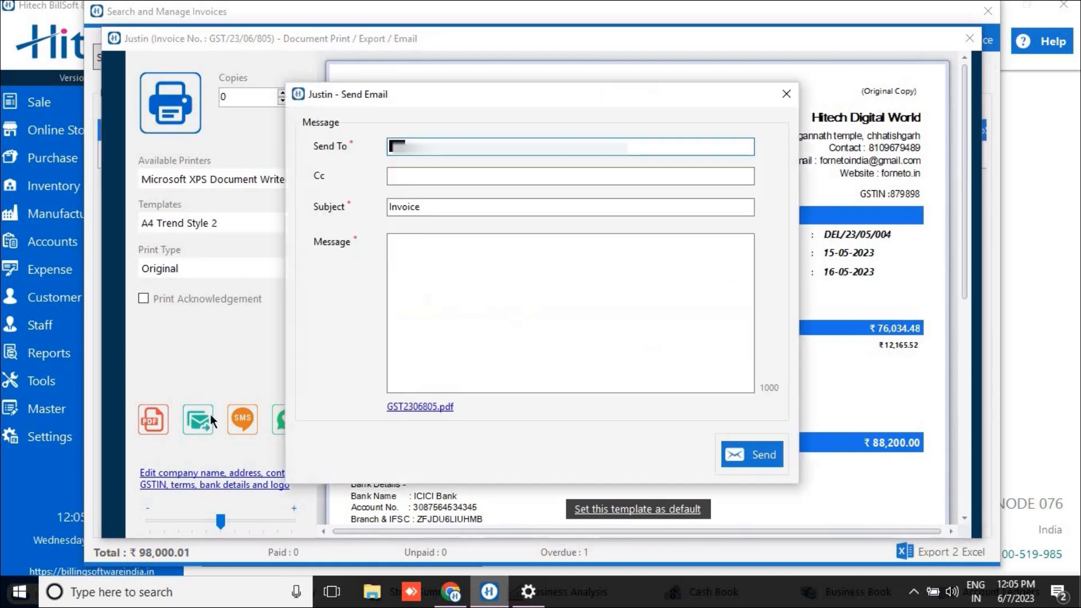
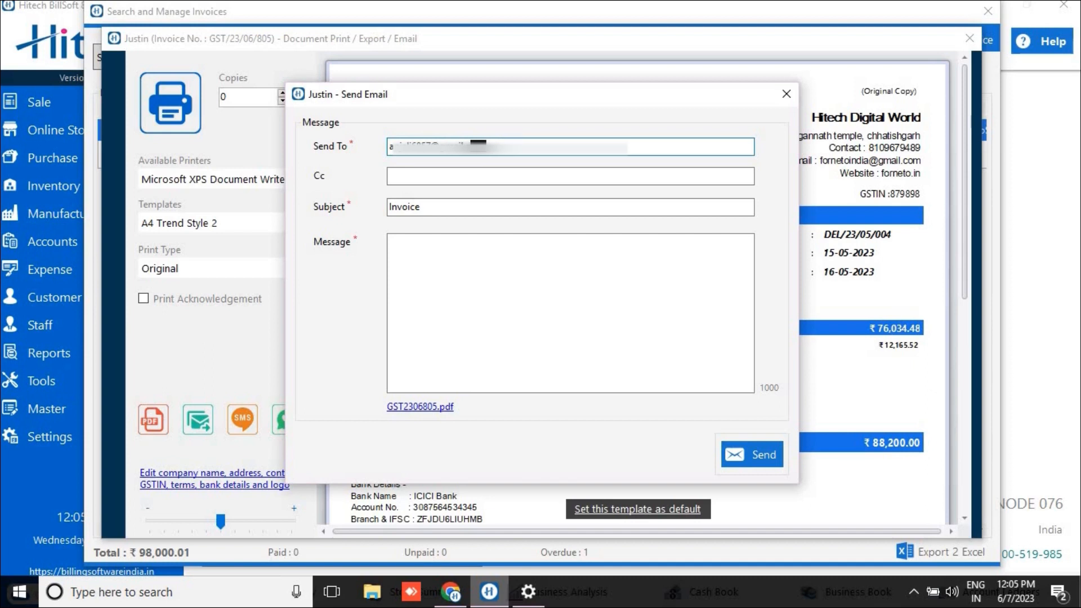
pyautogui.click(481, 175)
pyautogui.click(450, 206)
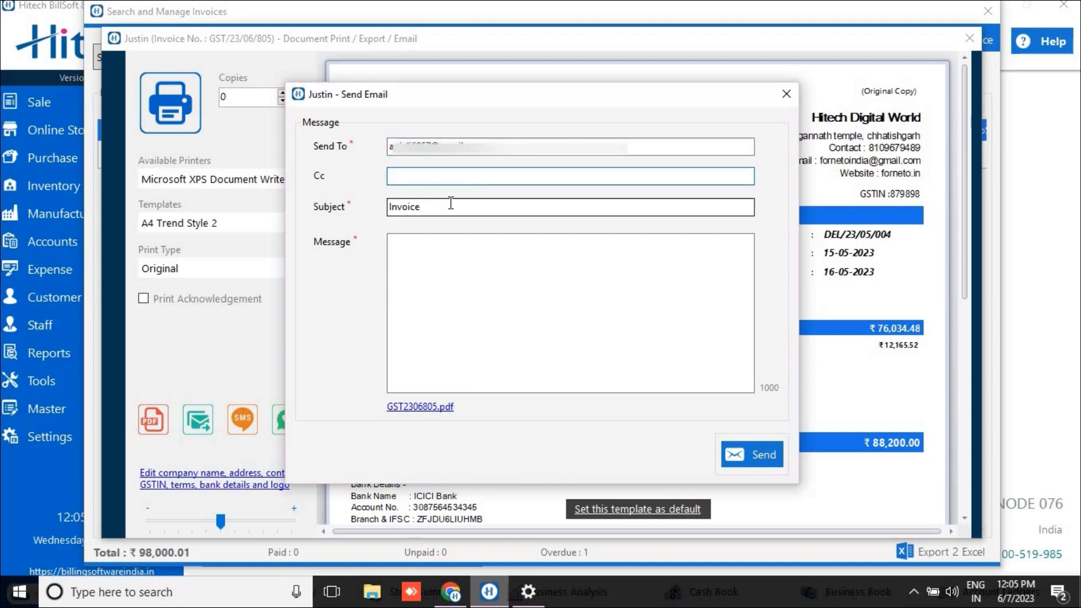
pyautogui.click(425, 258)
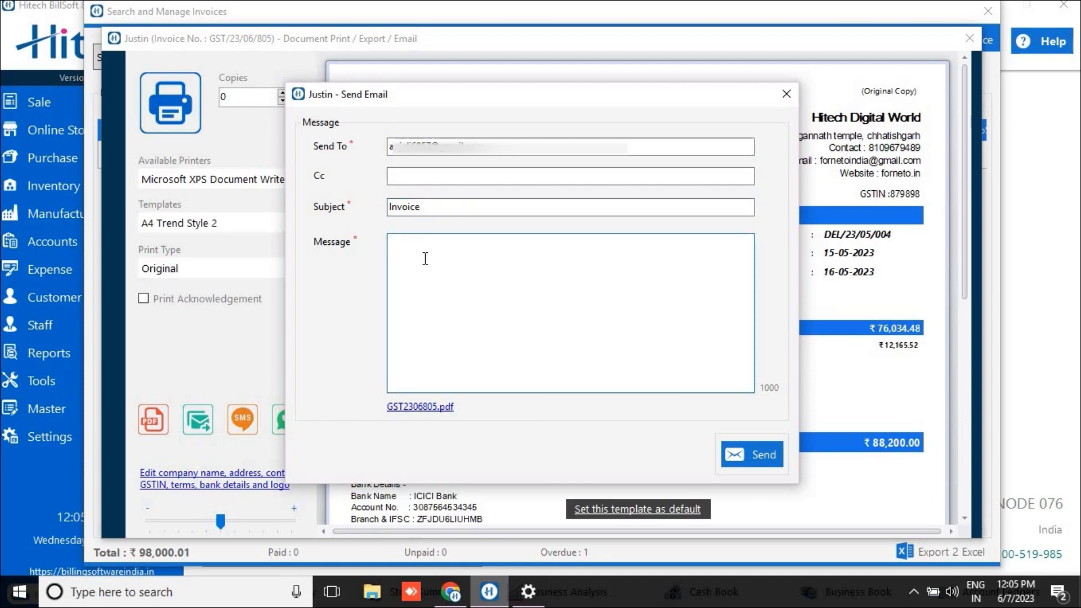
pyautogui.write('hello')
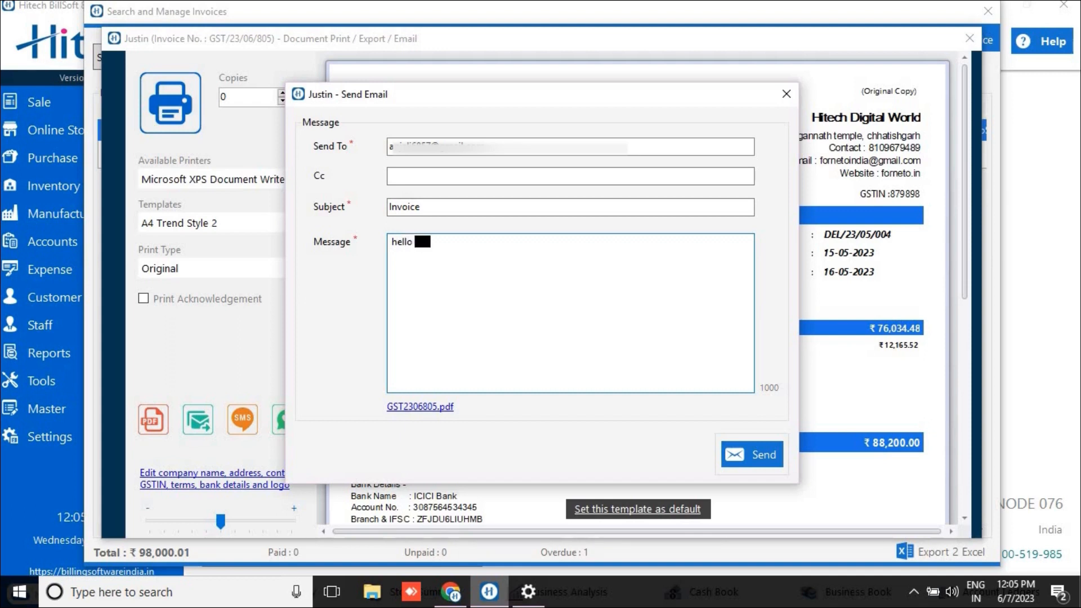
pyautogui.press('BackSpace')
pyautogui.press('BackSpace')
pyautogui.press('BackSpace')
pyautogui.press('BackSpace')
# Send the invoice email, close the print preview, and open Gmail in Chrome
pyautogui.click(753, 454)
pyautogui.click(538, 350)
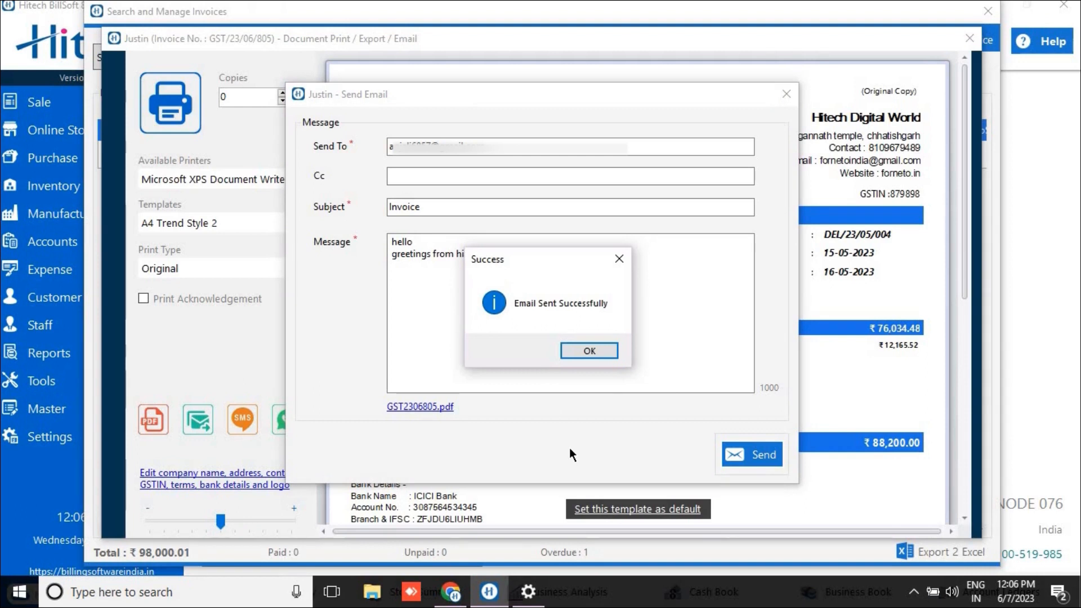
pyautogui.click(602, 351)
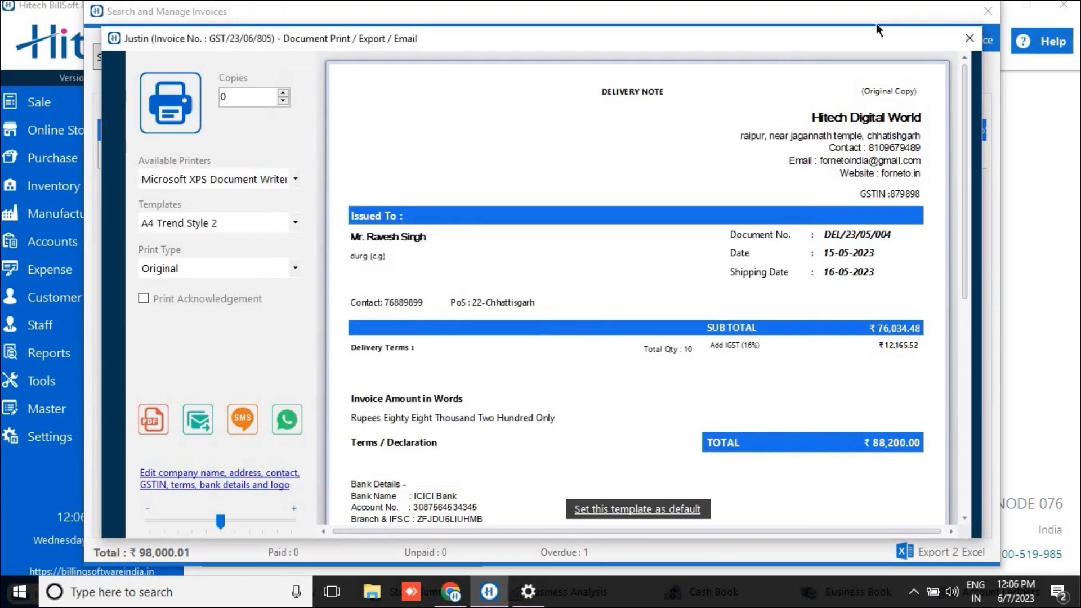
pyautogui.click(970, 38)
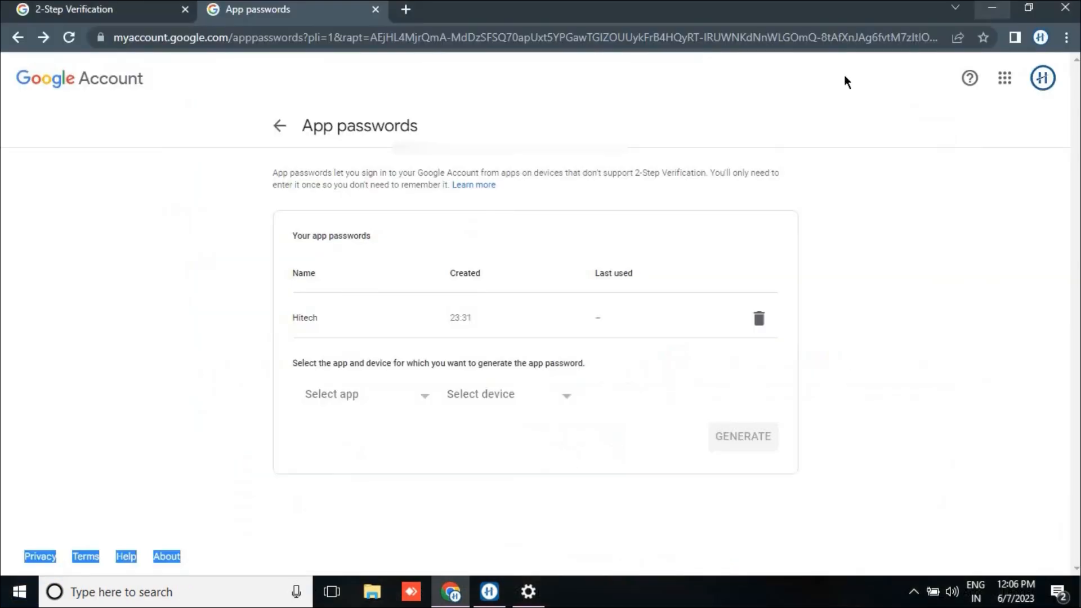
pyautogui.click(1041, 77)
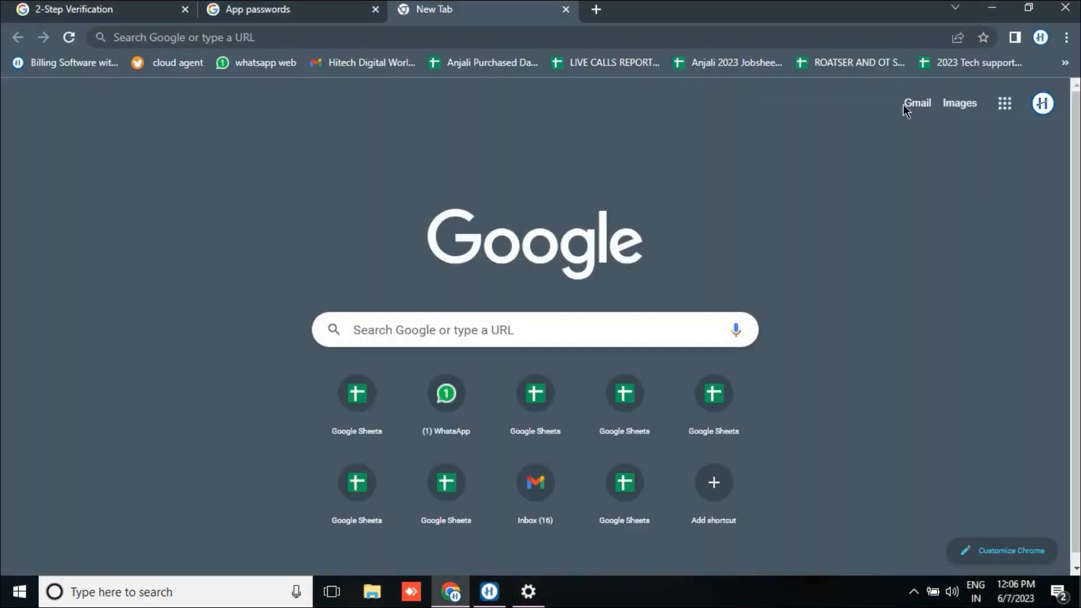
pyautogui.click(907, 104)
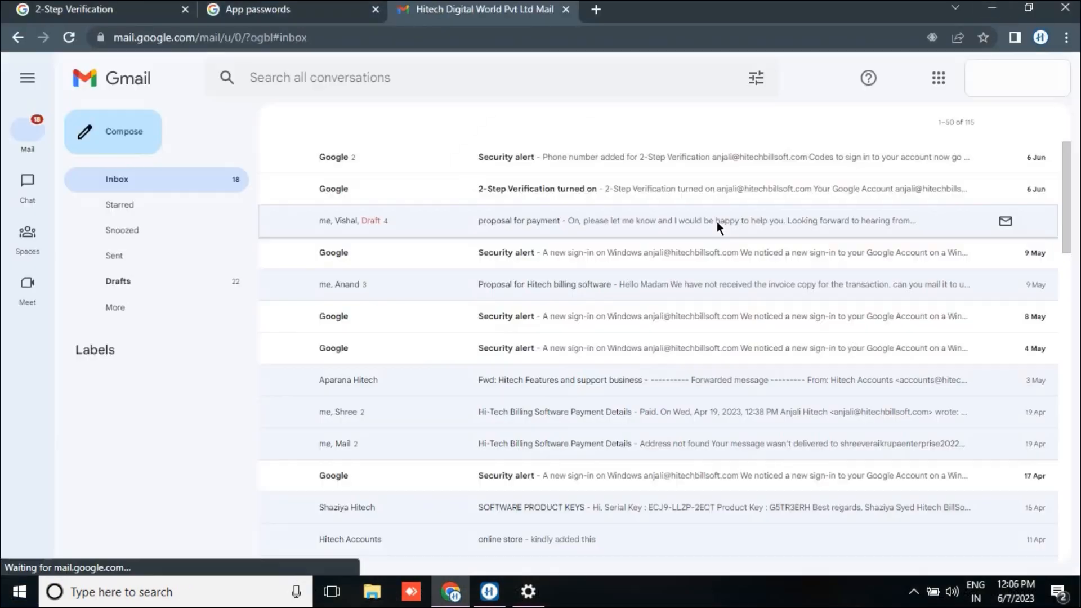
# Open the top 'Invoice' email in Gmail's Sent folder to check the GST2306805.pdf attachment
pyautogui.click(160, 260)
pyautogui.click(430, 207)
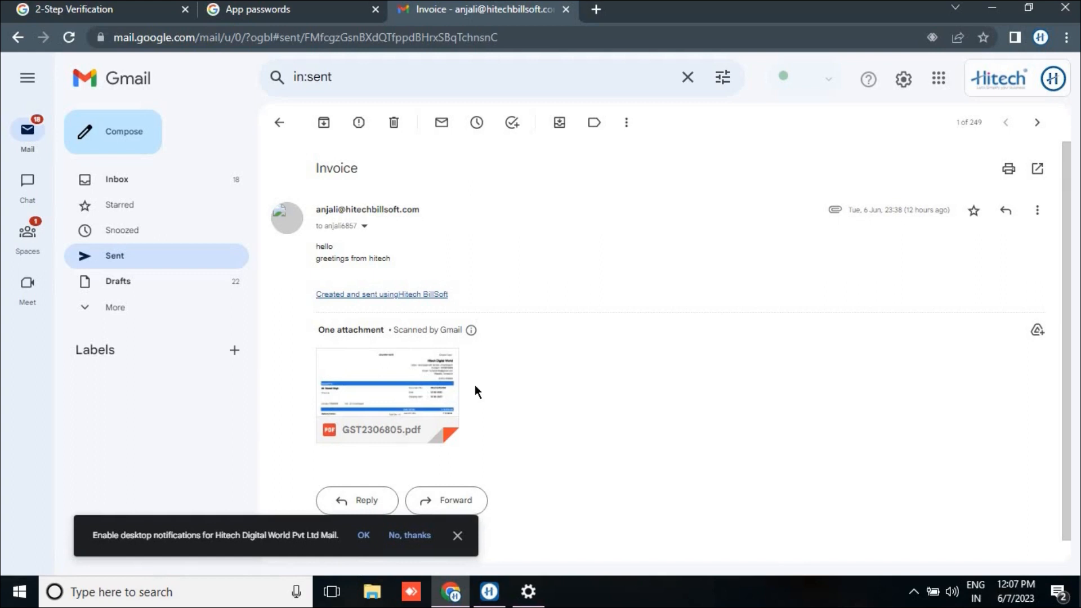
pyautogui.click(489, 592)
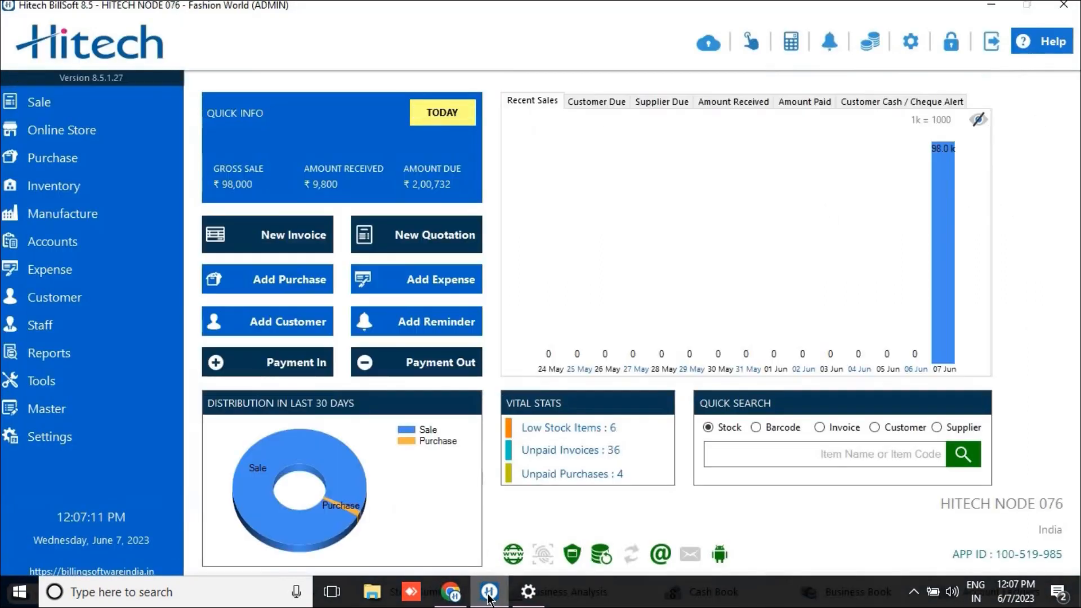